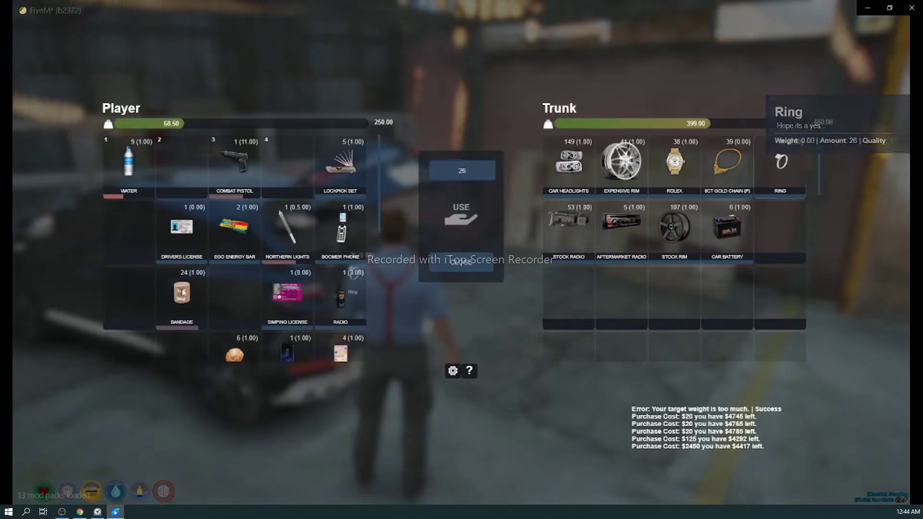
Step: Transfer the 26 rings and 14 Rolex watches from the trunk into the player's inventory
{"action": "left_click_drag", "start_coordinate": [131, 254], "coordinate": [127, 239]}
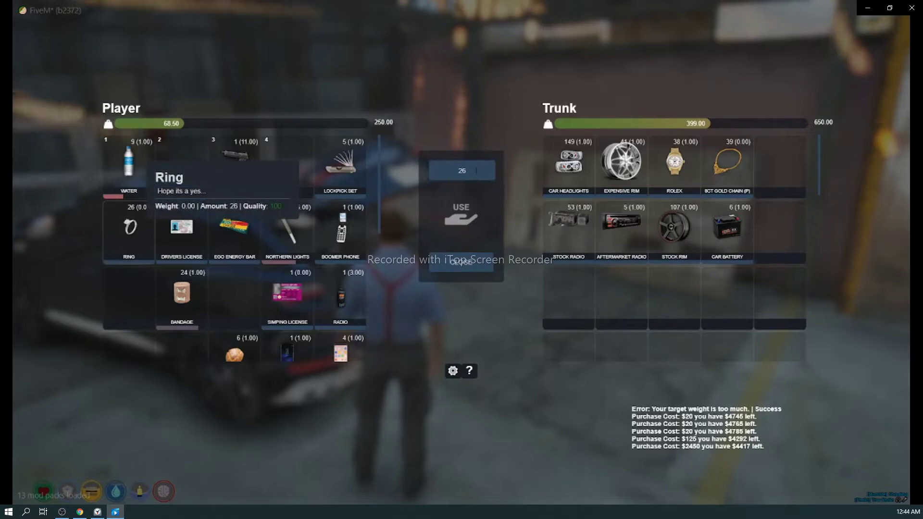
{"action": "left_click", "coordinate": [475, 174]}
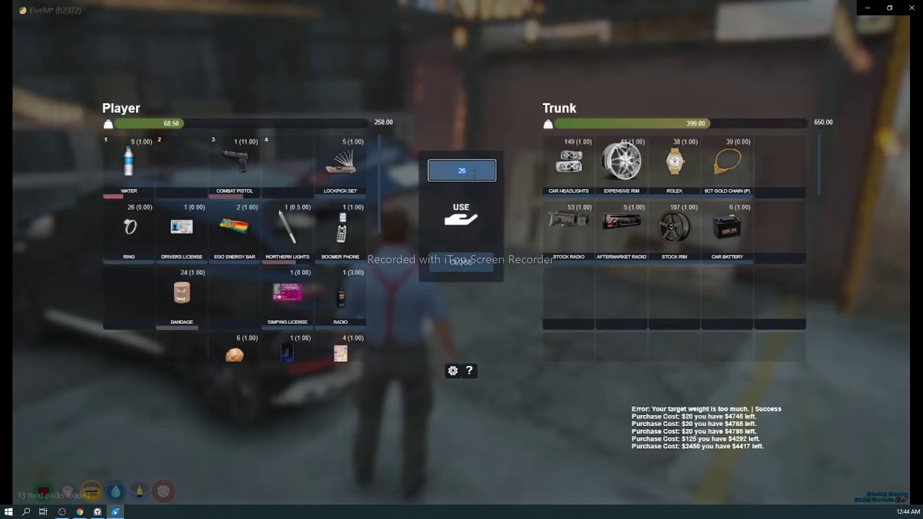
{"action": "type", "text": "14"}
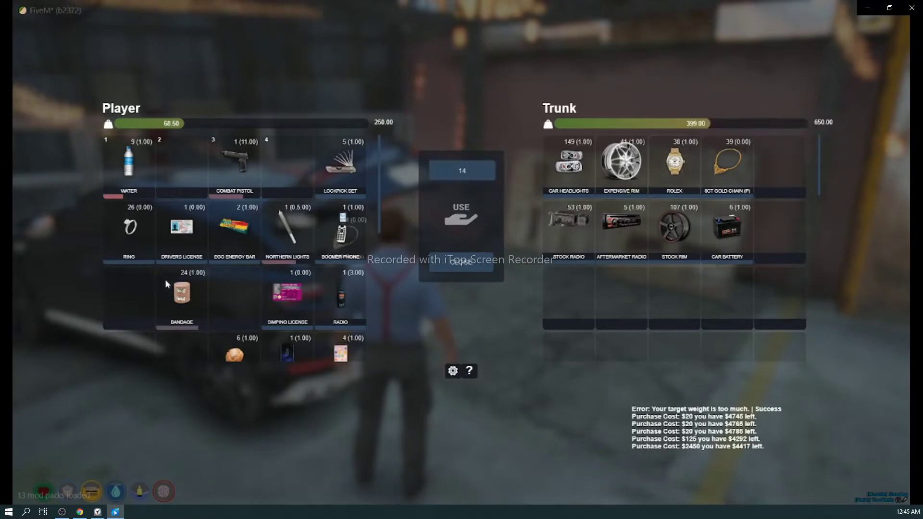
{"action": "left_click_drag", "start_coordinate": [165, 279], "coordinate": [615, 219]}
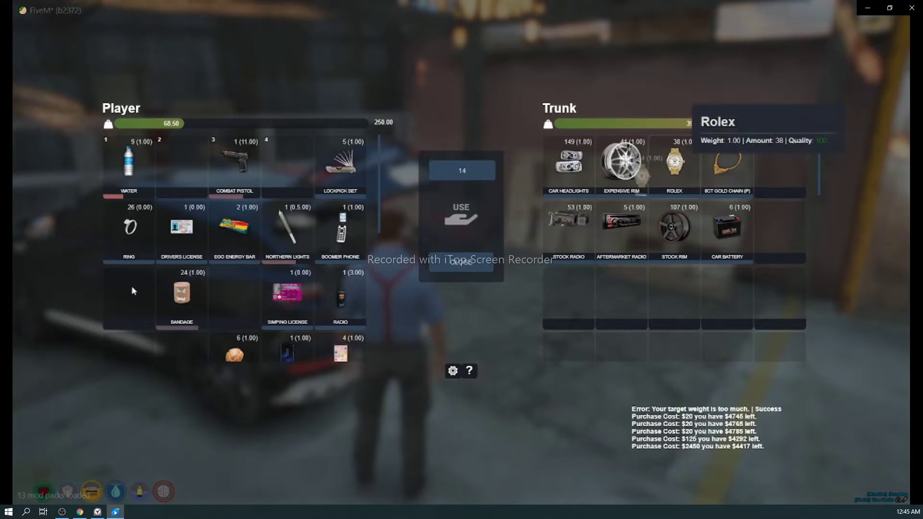
{"action": "left_click_drag", "start_coordinate": [289, 266], "coordinate": [130, 287]}
Step: Close the inventory, unlock the green door, and walk through into the garage
{"action": "key", "text": "Escape"}
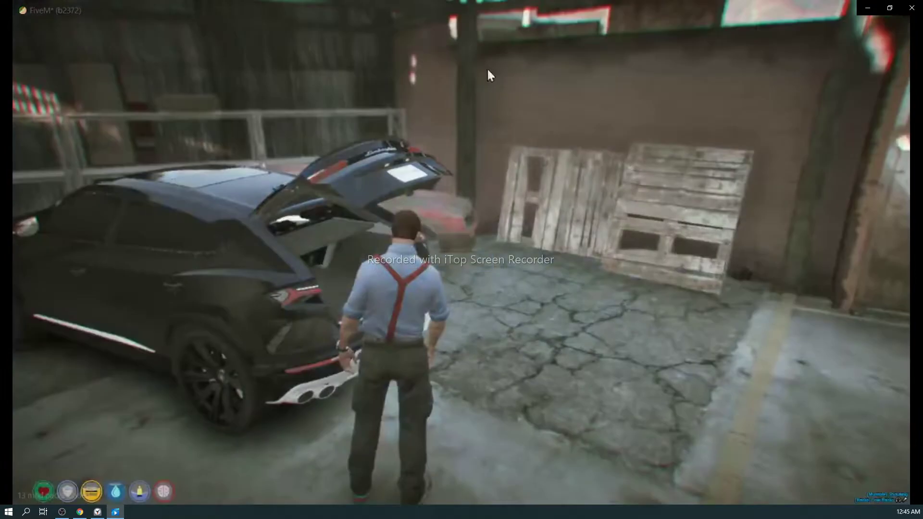
{"action": "key", "text": "Escape"}
{"action": "key", "text": "Escape"}
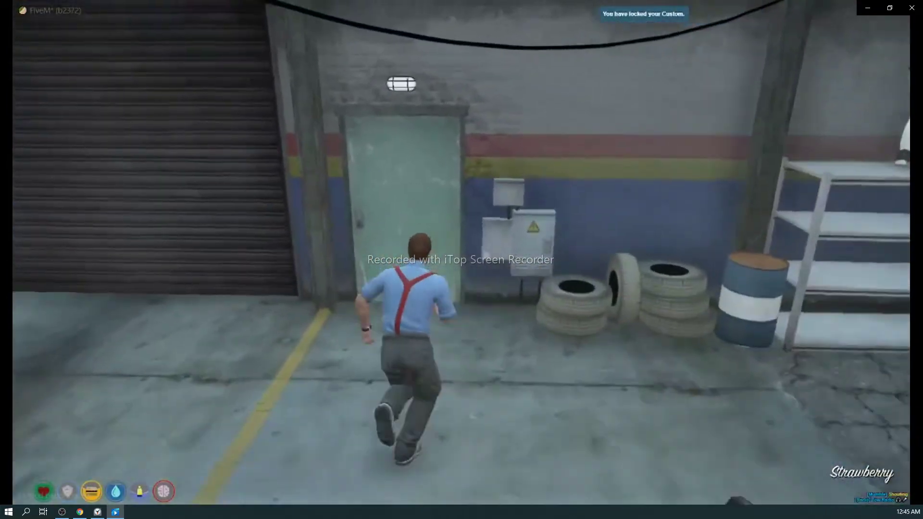
{"action": "key", "text": "e"}
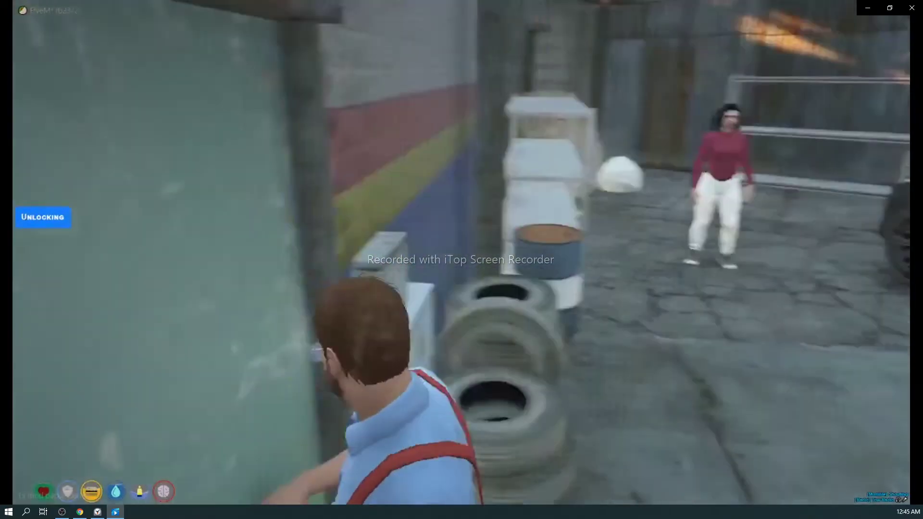
{"action": "key", "text": "w"}
{"action": "key", "text": "w"}
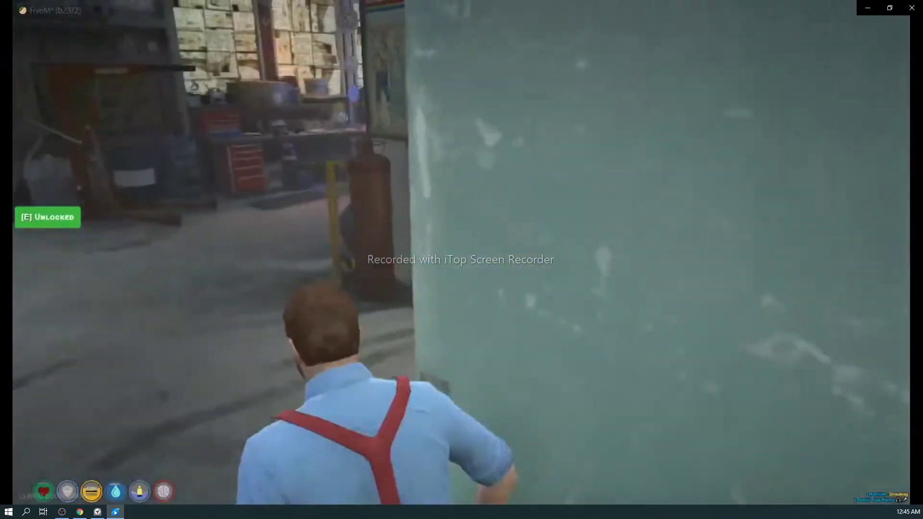
{"action": "key", "text": "w"}
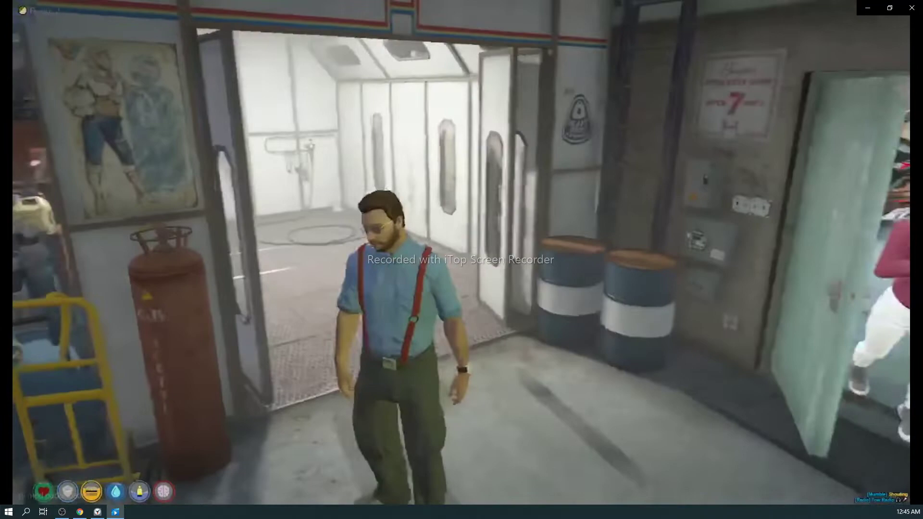
{"action": "key", "text": "w"}
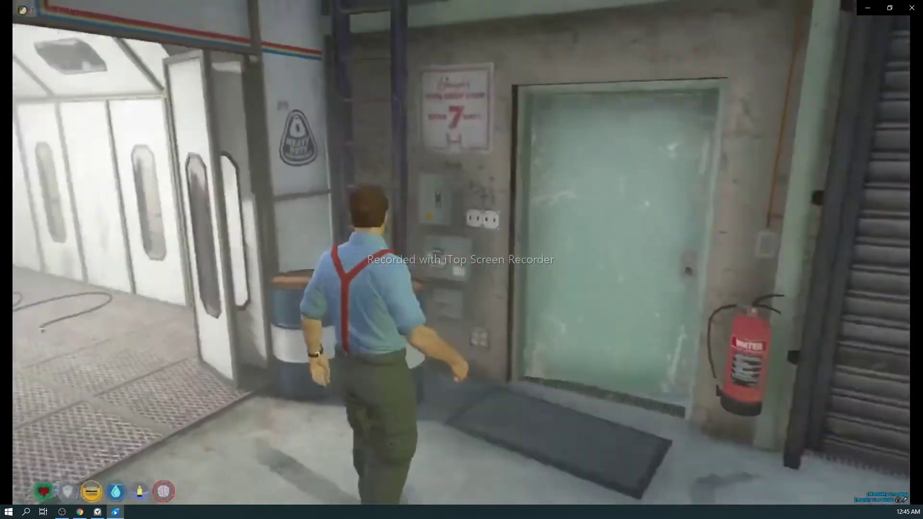
Step: Toggle the parked car's lock, then return and lock the green door
{"action": "key", "text": "l"}
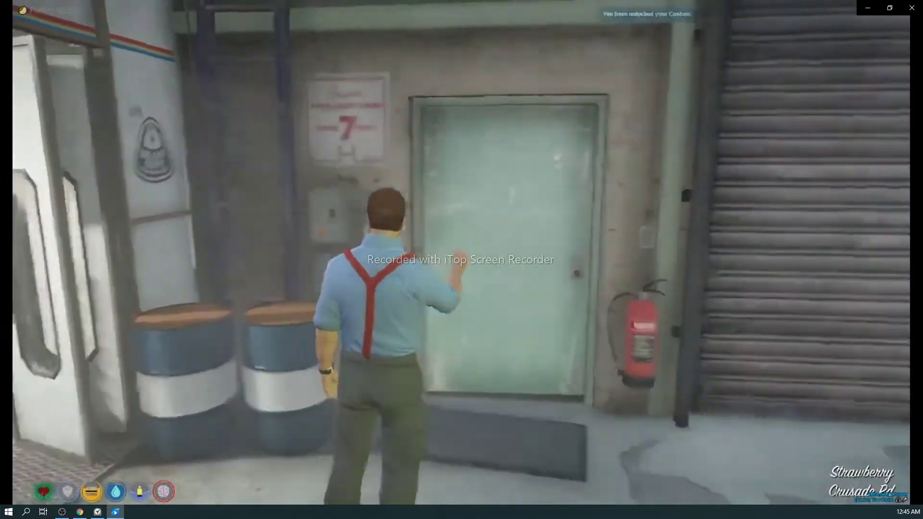
{"action": "key", "text": "l"}
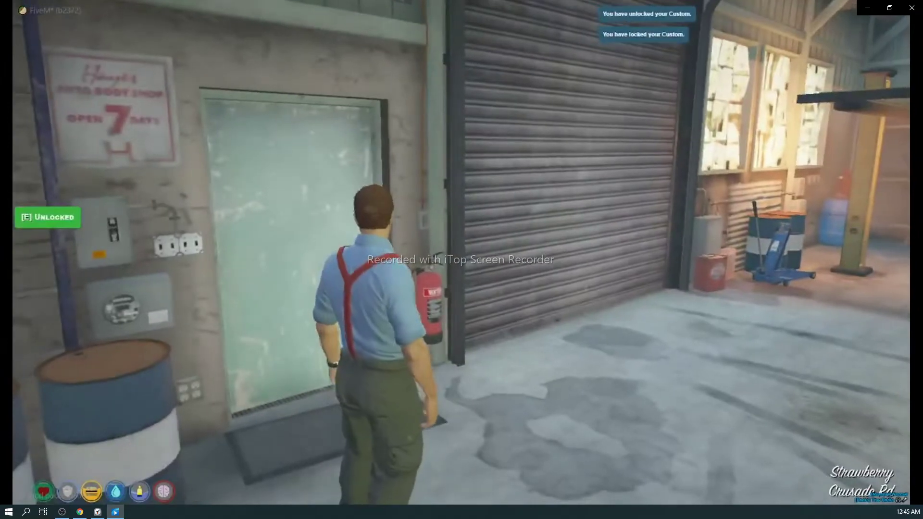
{"action": "key", "text": "s"}
{"action": "key", "text": "w"}
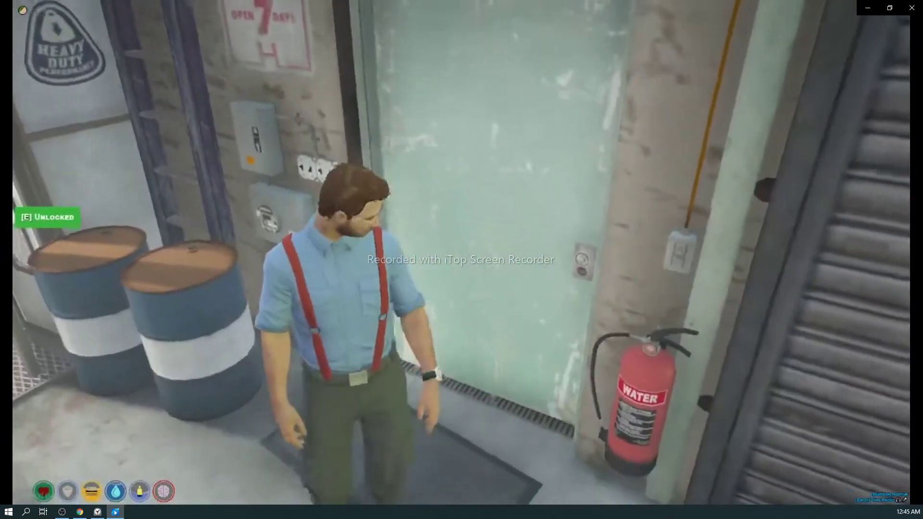
{"action": "key", "text": "e"}
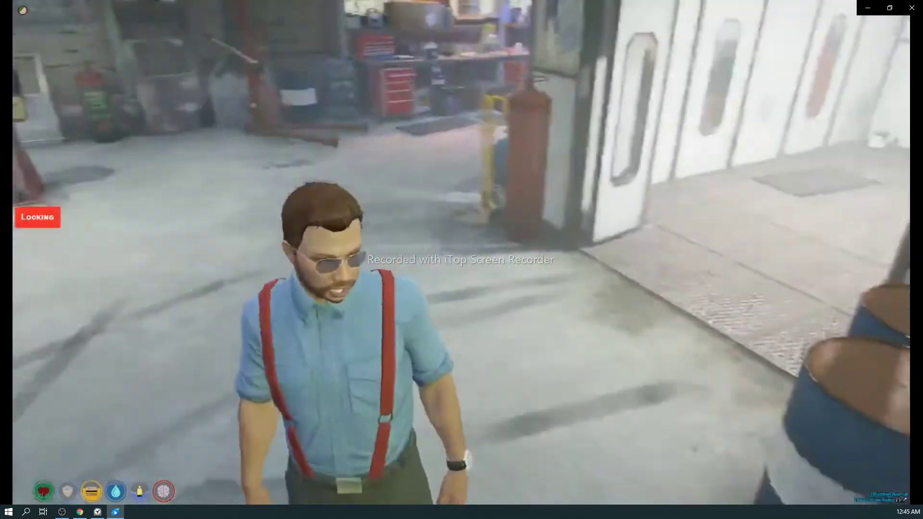
Step: Walk past the garage lifts into the workshop and open the personal inventory
{"action": "key", "text": "w"}
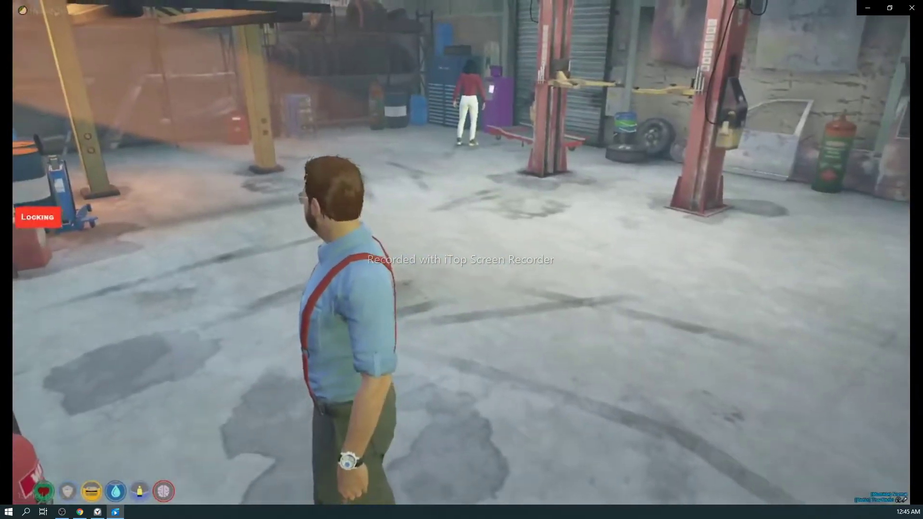
{"action": "key", "text": "w"}
{"action": "key", "text": "w"}
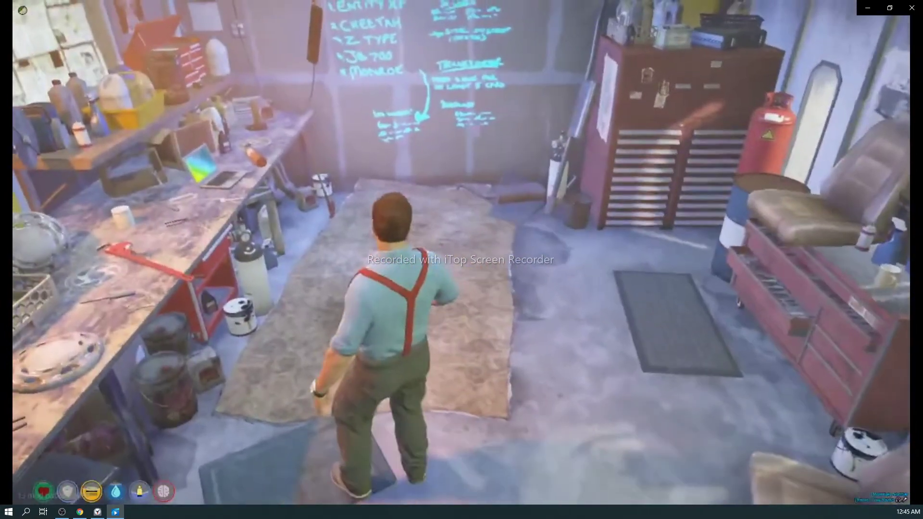
{"action": "key", "text": "Tab"}
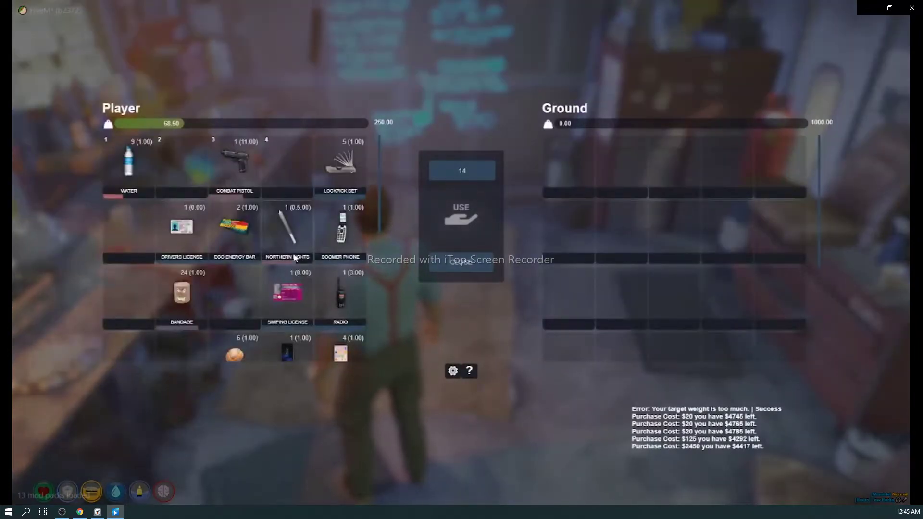
{"action": "scroll", "coordinate": [268, 259], "scroll_direction": "down", "scroll_amount": 1}
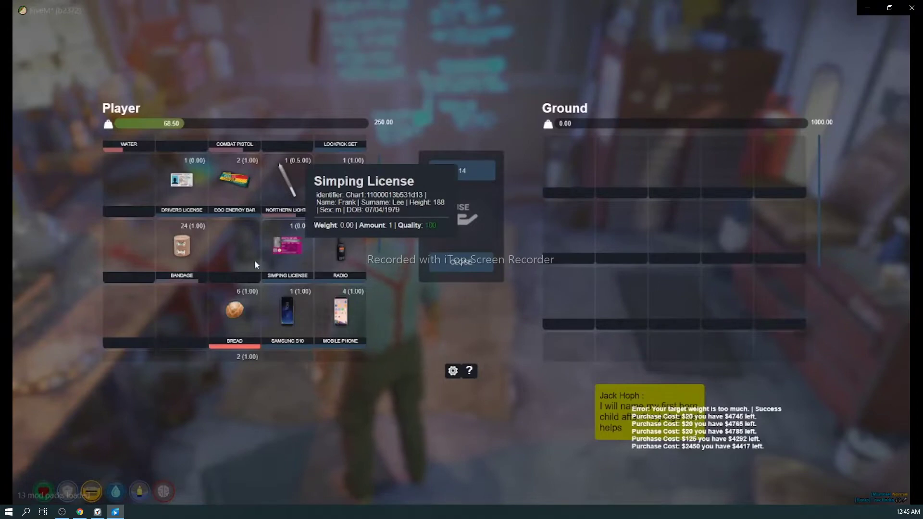
{"action": "scroll", "coordinate": [236, 255], "scroll_direction": "down", "scroll_amount": 1}
{"action": "scroll", "coordinate": [242, 229], "scroll_direction": "up", "scroll_amount": 1}
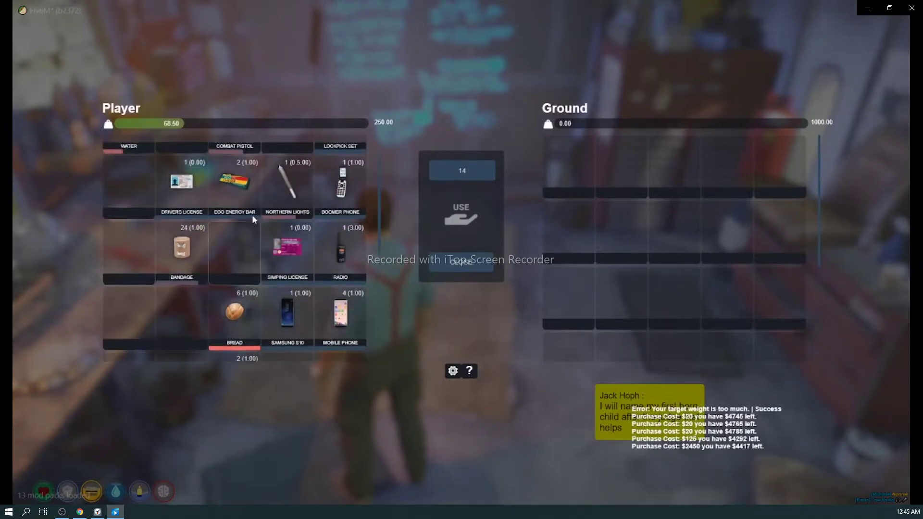
{"action": "scroll", "coordinate": [252, 216], "scroll_direction": "up", "scroll_amount": 1}
{"action": "mouse_move", "coordinate": [235, 184]}
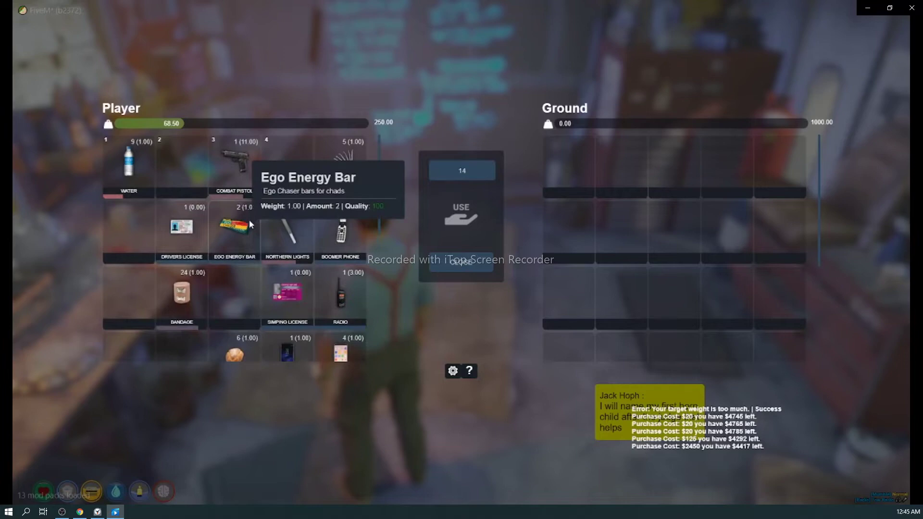
{"action": "scroll", "coordinate": [235, 271], "scroll_direction": "down", "scroll_amount": 1}
{"action": "scroll", "coordinate": [237, 284], "scroll_direction": "down", "scroll_amount": 1}
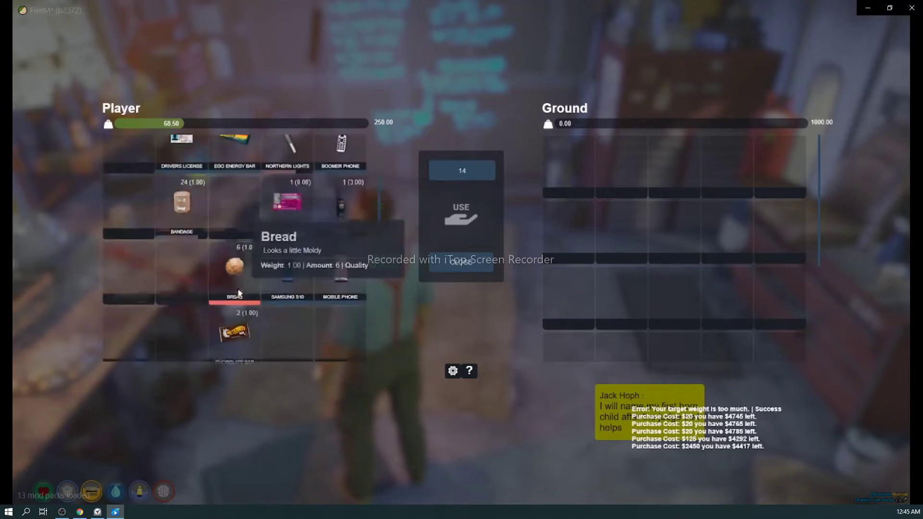
{"action": "scroll", "coordinate": [239, 288], "scroll_direction": "down", "scroll_amount": 2}
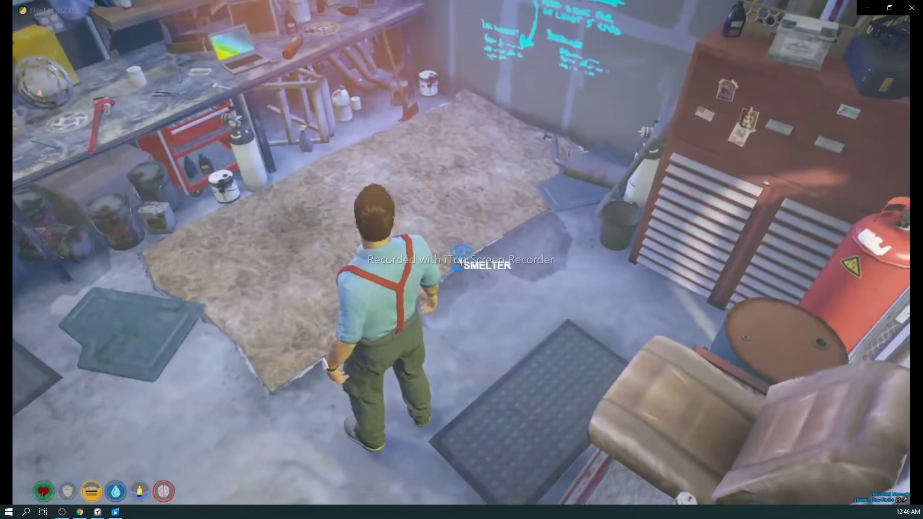
Step: Start smelting at the workshop's SMELTER prompt
{"action": "left_click", "coordinate": [456, 267]}
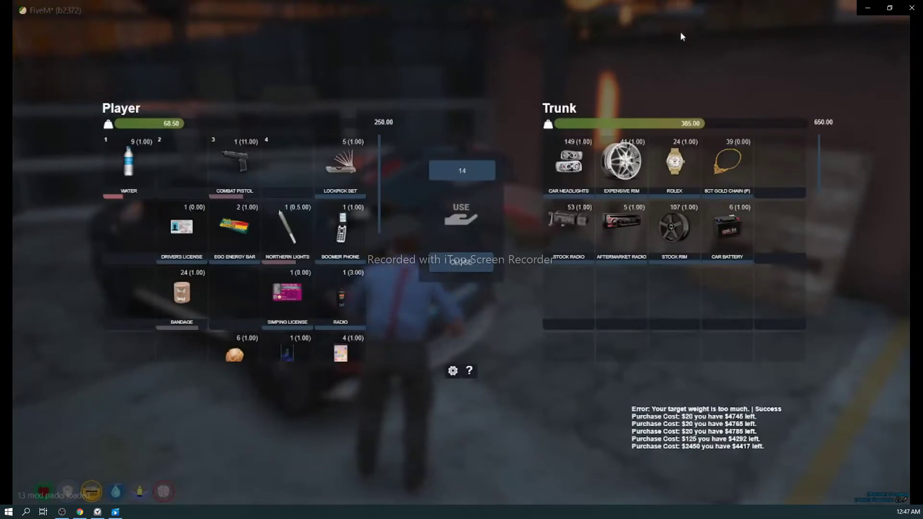
{"action": "scroll", "coordinate": [308, 202], "scroll_direction": "down", "scroll_amount": 3}
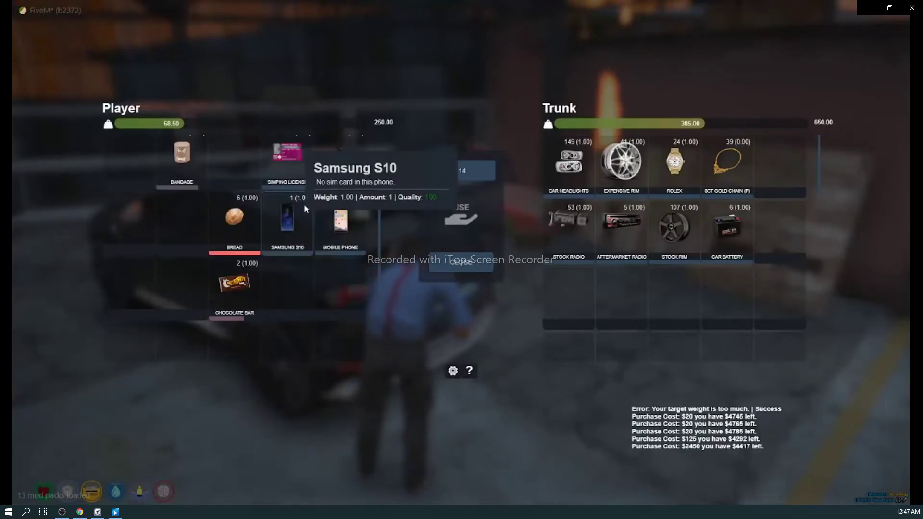
{"action": "scroll", "coordinate": [303, 204], "scroll_direction": "up", "scroll_amount": 1}
{"action": "scroll", "coordinate": [302, 204], "scroll_direction": "up", "scroll_amount": 2}
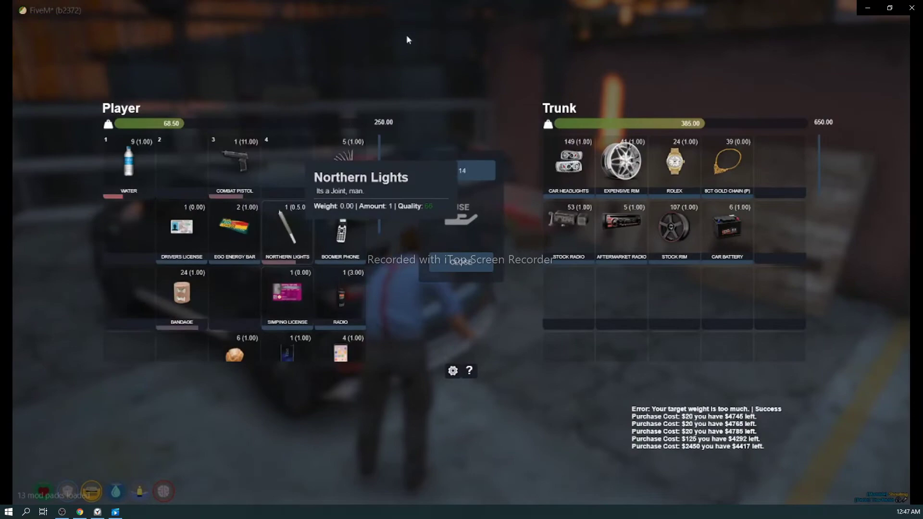
{"action": "key", "text": "Escape"}
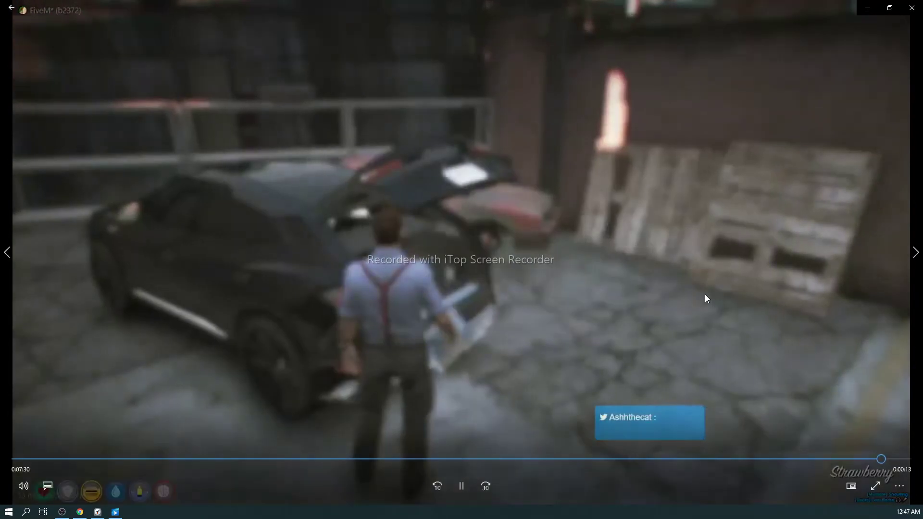